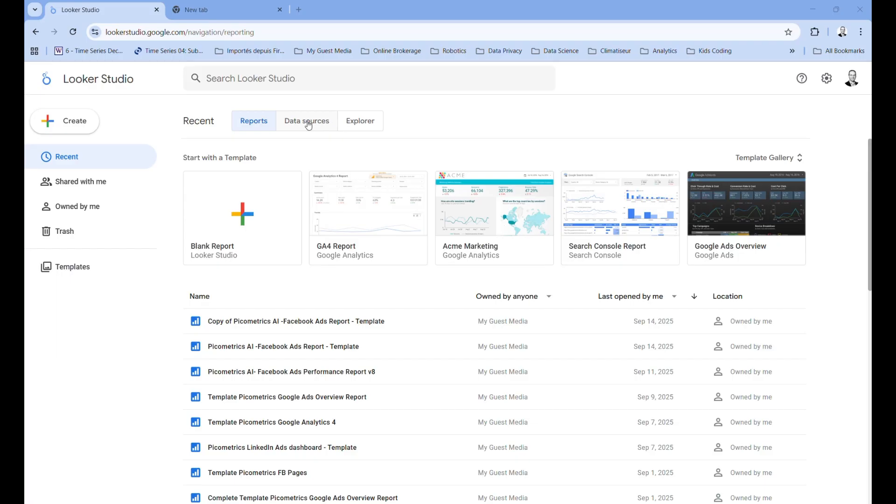
- Start creating a new data source from the Data sources list
click(308, 123)
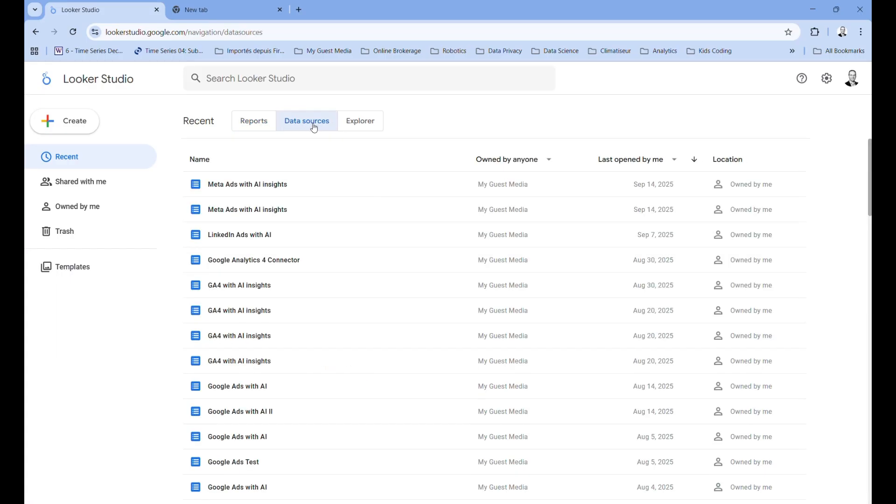
click(75, 124)
click(79, 176)
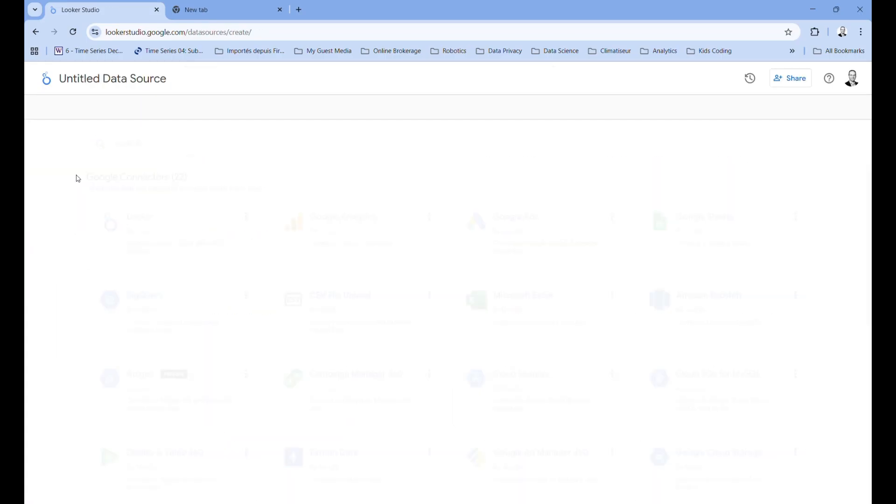
- Search the connectors for "Pic" and choose the Meta Ads with AI insights connector
click(169, 139)
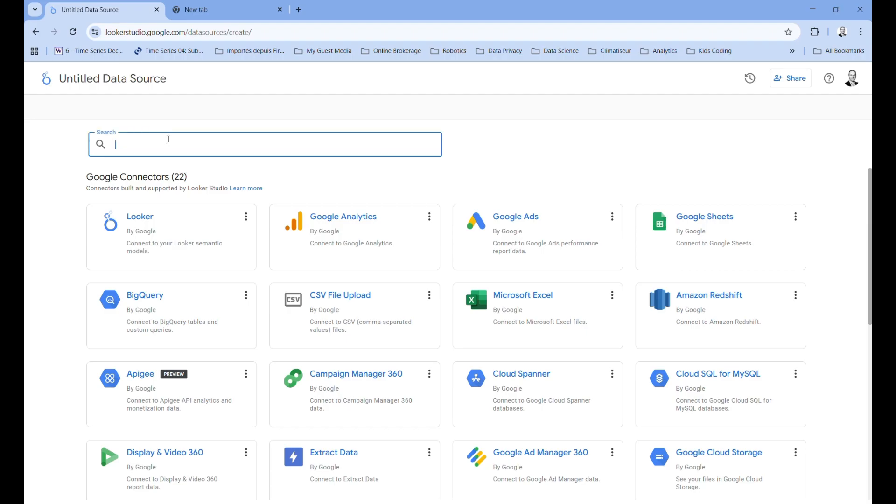
text(Pic)
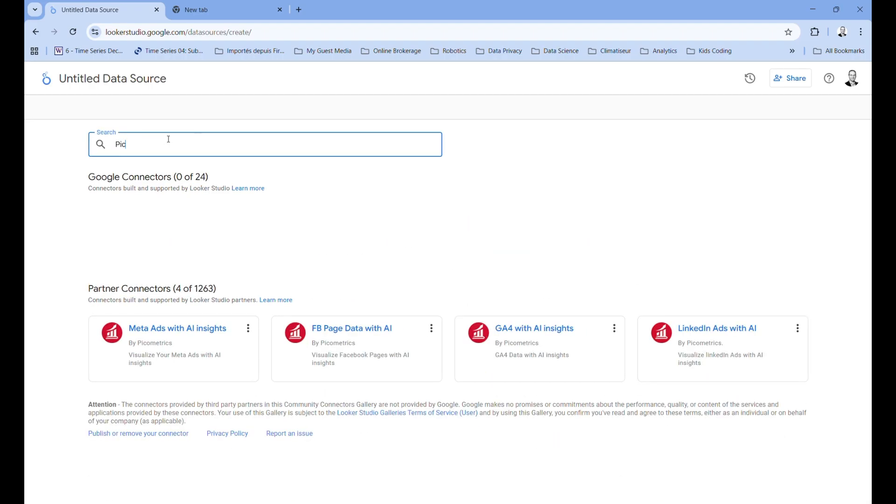
click(159, 332)
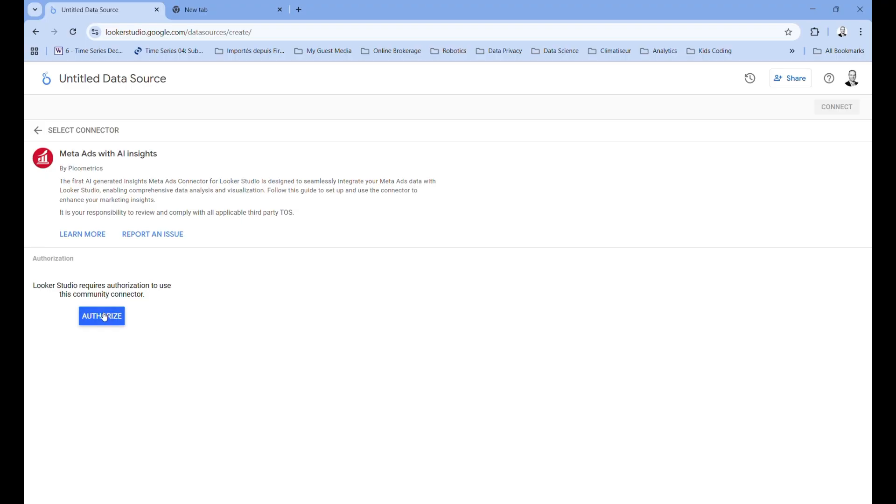
- Authorize Looker Studio to use the community connector, selecting the Google account and allowing access
click(104, 317)
scroll(272, 291, down, 1)
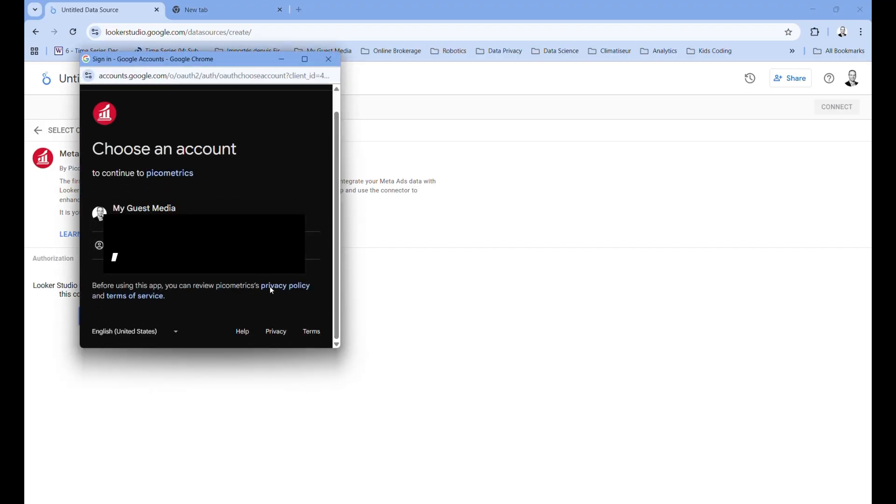
click(205, 221)
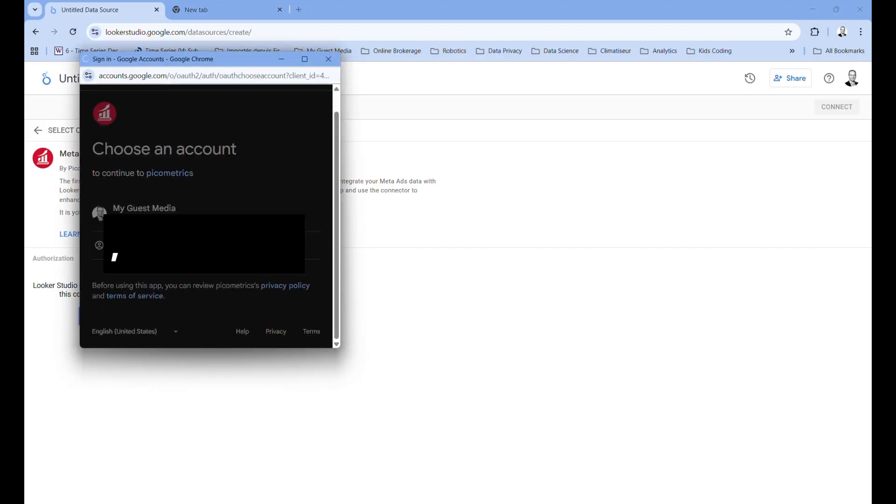
scroll(266, 293, down, 3)
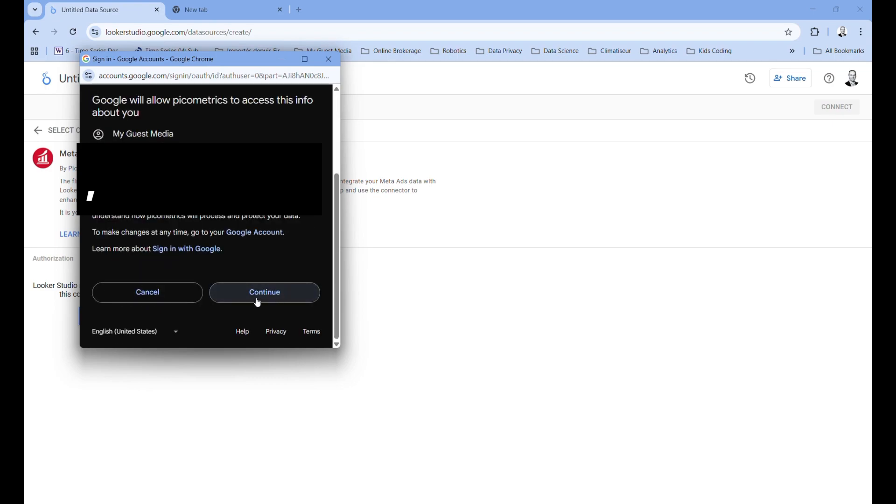
scroll(282, 290, up, 3)
scroll(282, 290, down, 3)
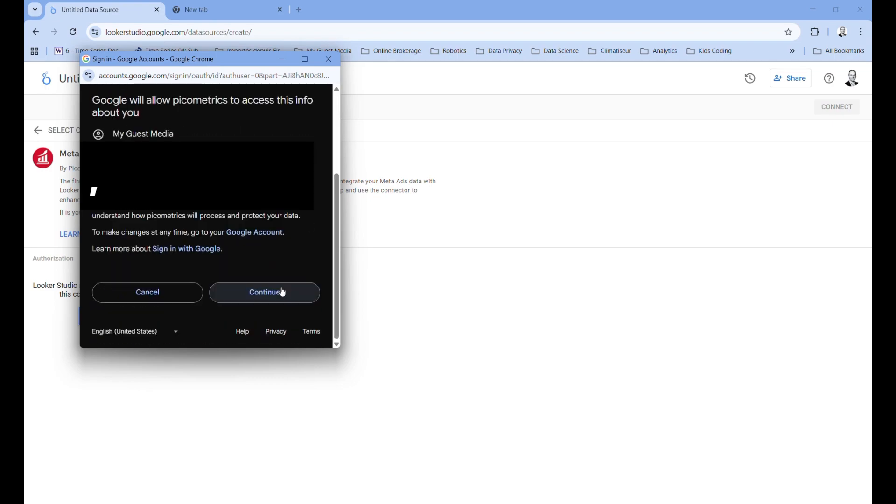
click(259, 299)
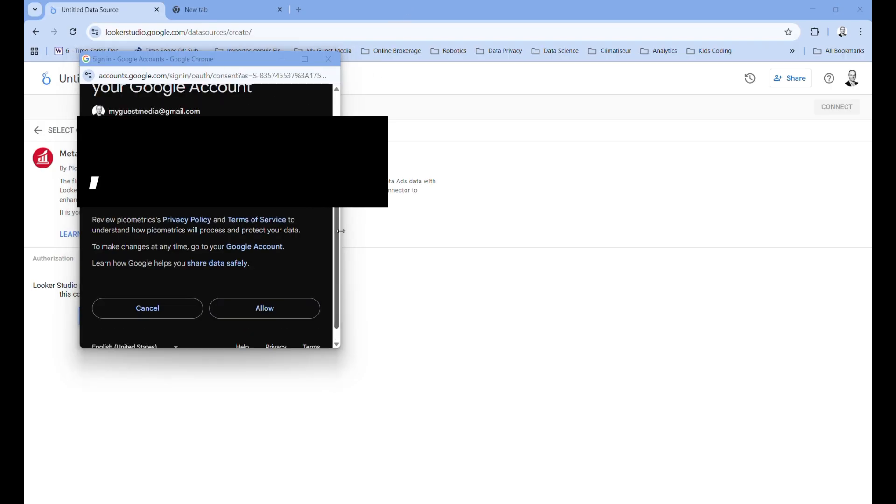
click(274, 312)
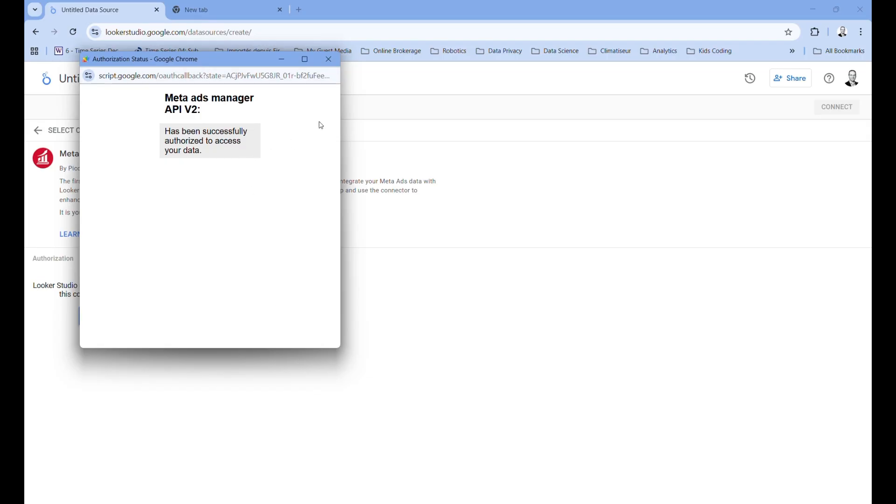
click(329, 61)
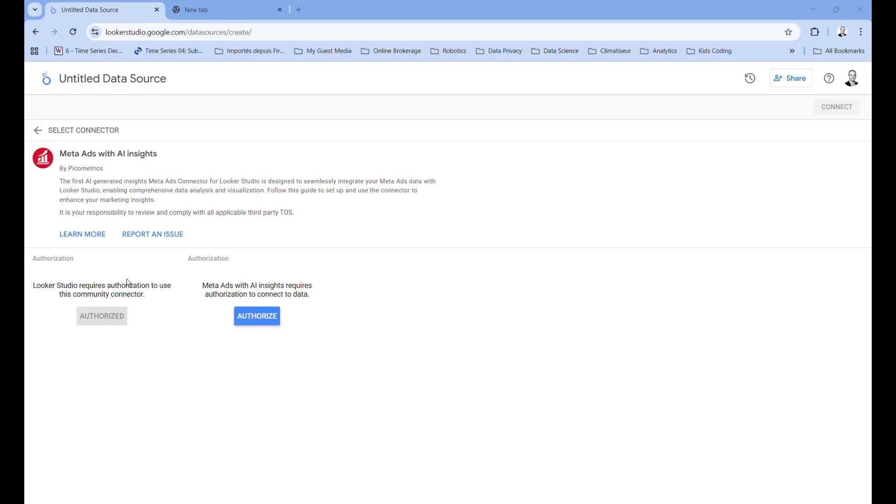
- Authorize the connector to access Meta data by reconnecting the Facebook account
click(265, 315)
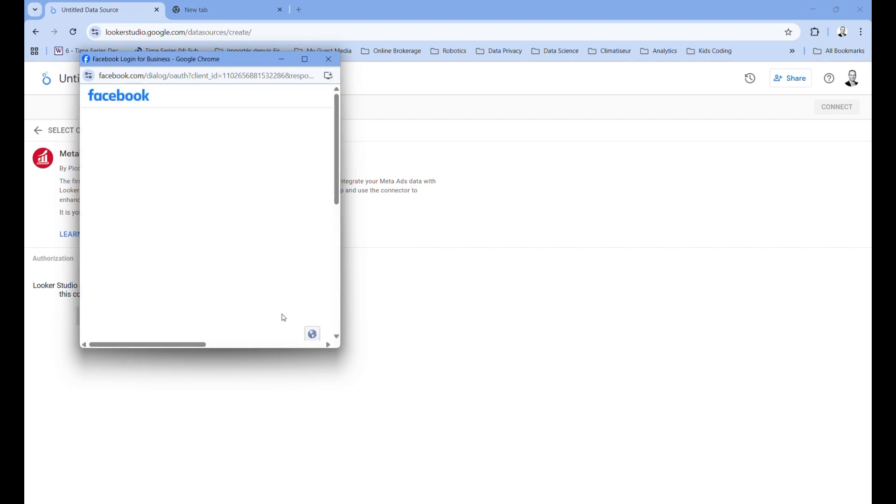
scroll(265, 238, down, 6)
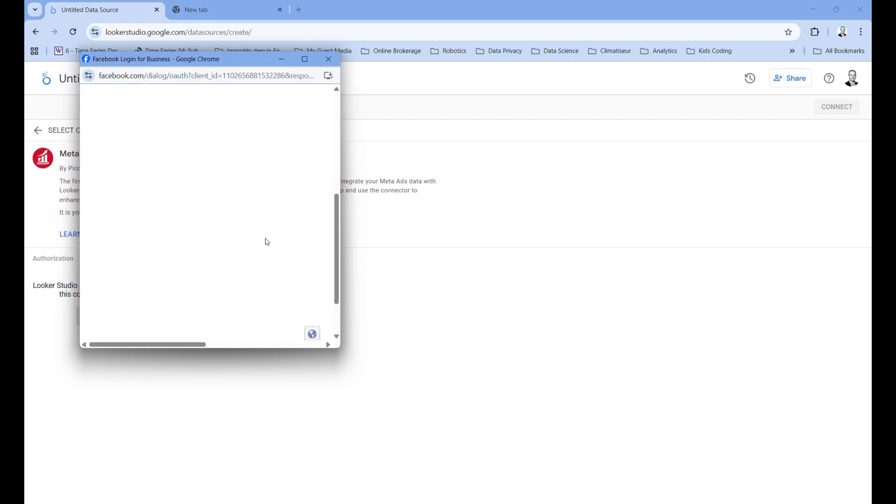
scroll(265, 238, up, 6)
mouse_move(171, 348)
mouse_down()
mouse_move(256, 333)
mouse_move(166, 333)
mouse_up()
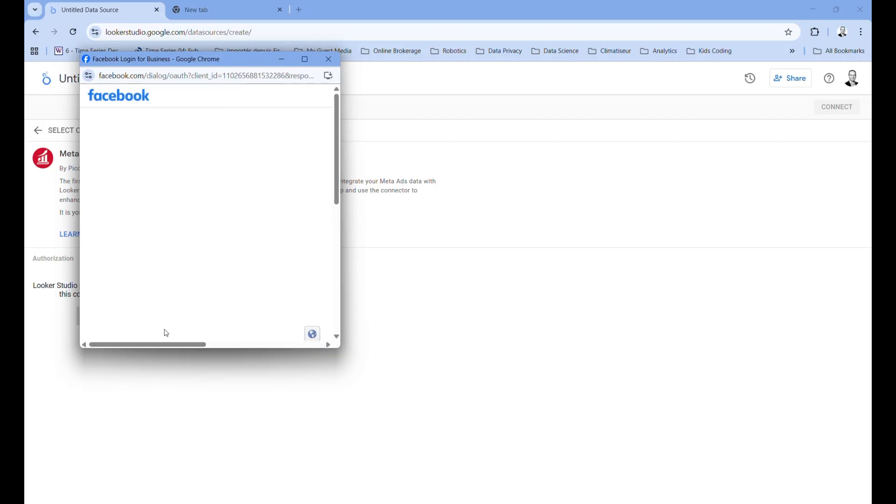
click(392, 13)
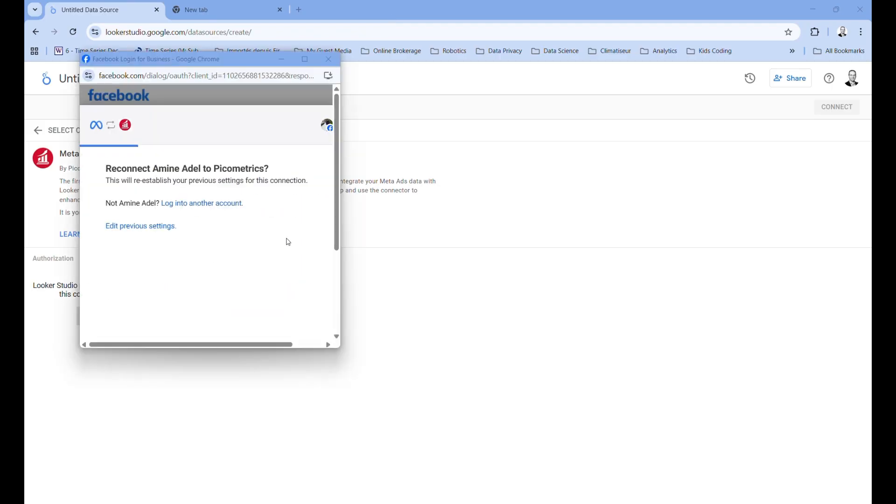
scroll(275, 240, down, 3)
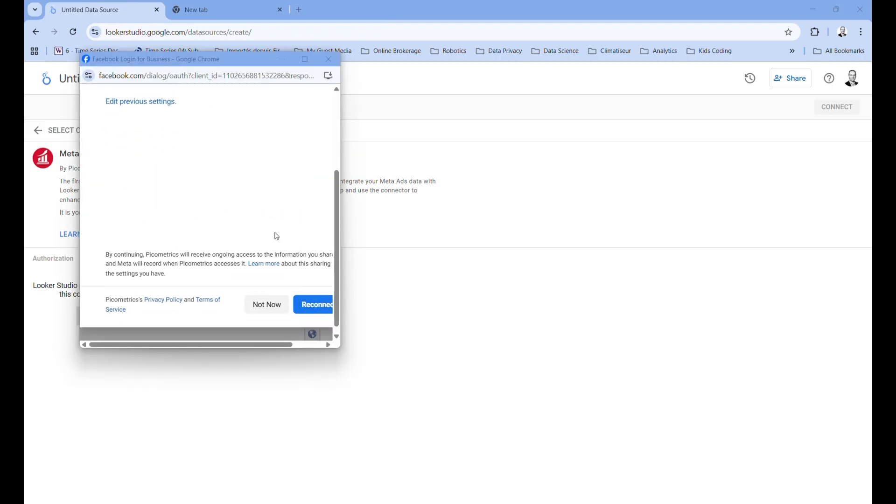
scroll(275, 236, up, 3)
scroll(275, 236, down, 3)
scroll(276, 236, up, 3)
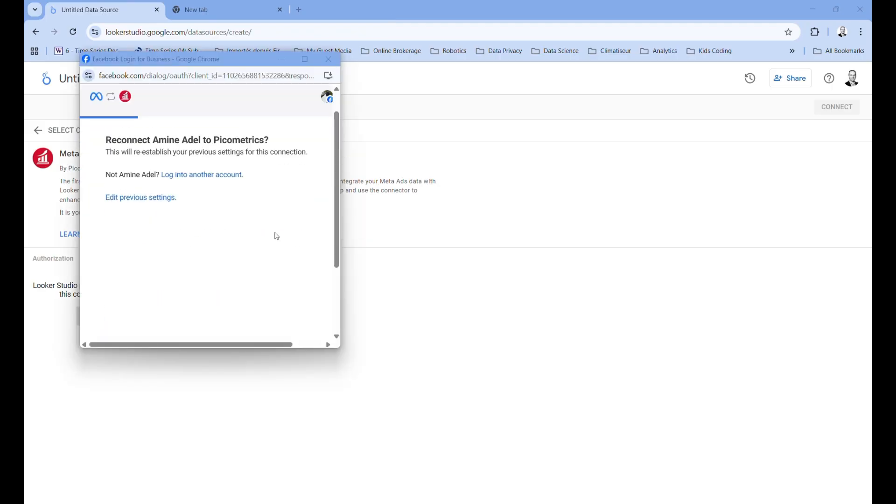
scroll(277, 235, down, 3)
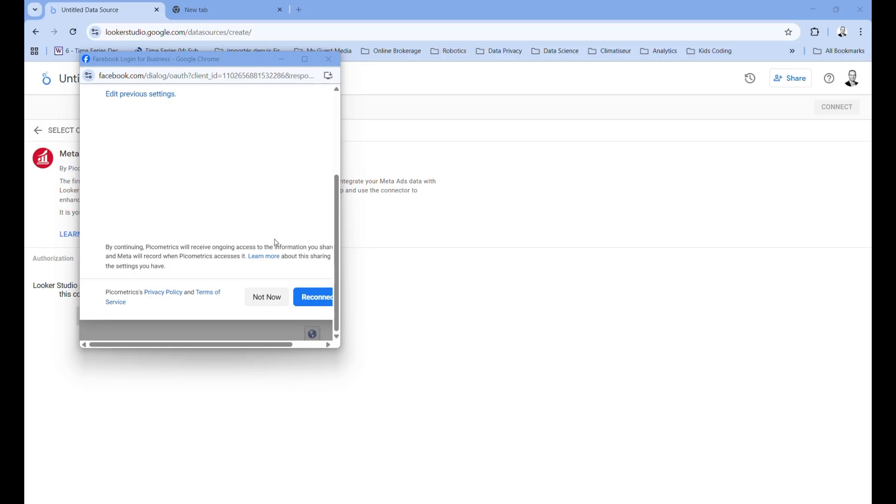
click(316, 297)
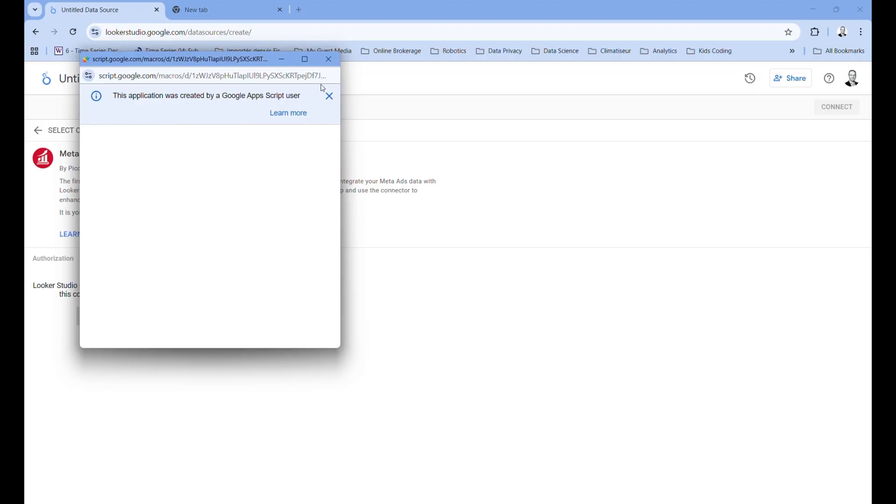
click(328, 59)
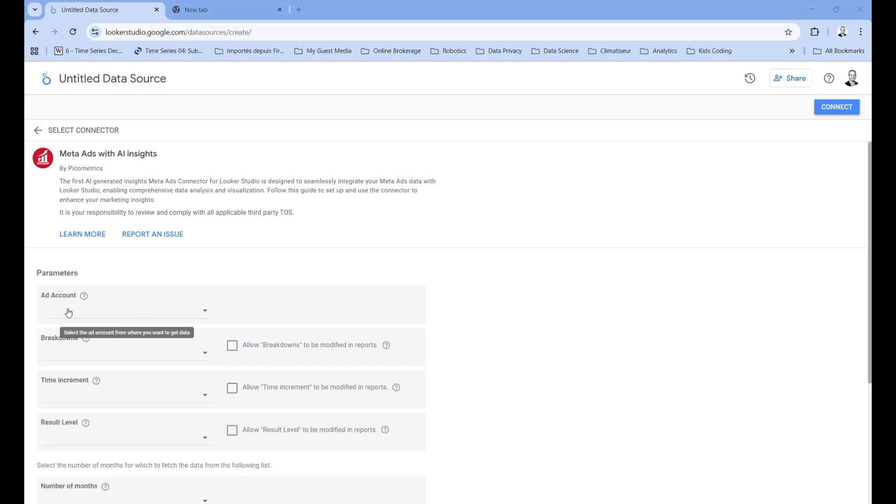
- Set the Breakdowns parameter to No breakdown
scroll(120, 336, down, 1)
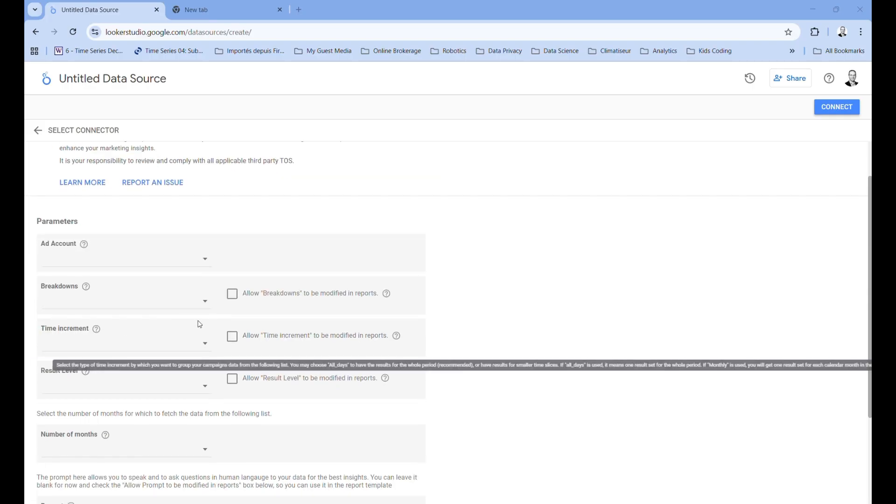
click(205, 306)
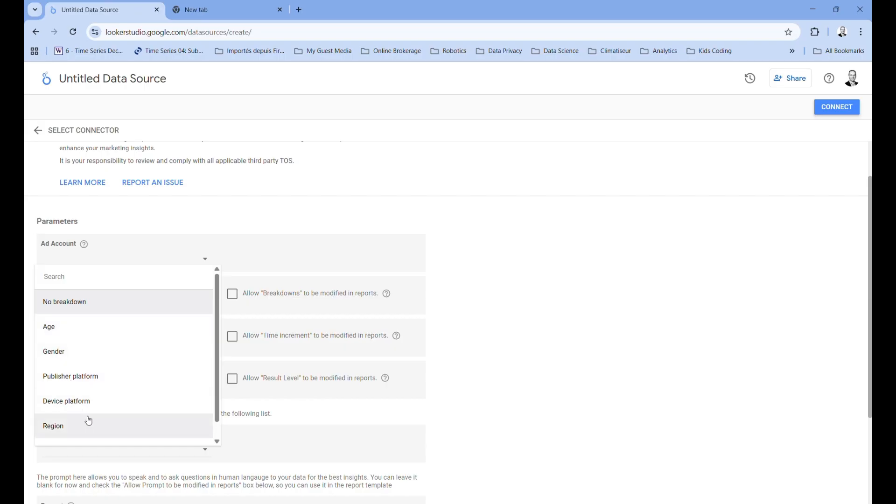
click(70, 302)
- Allow Breakdowns, Time increment and Result Level to be modified in reports
click(234, 297)
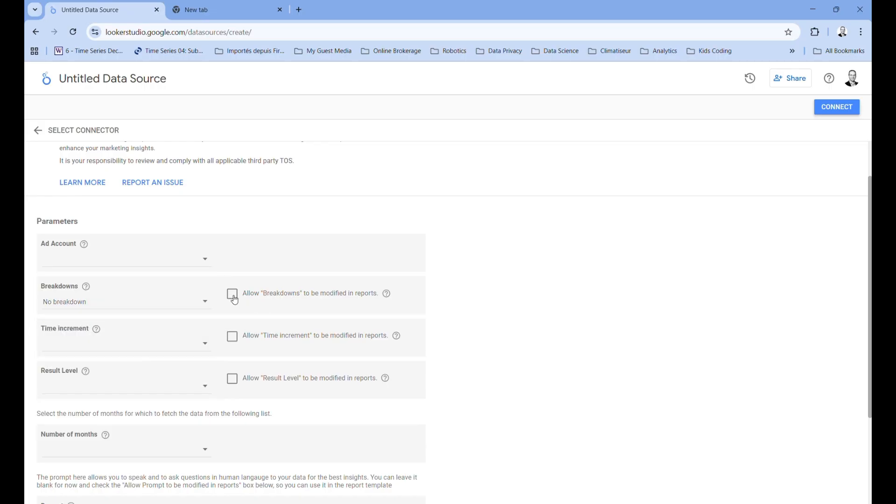
click(234, 298)
click(233, 342)
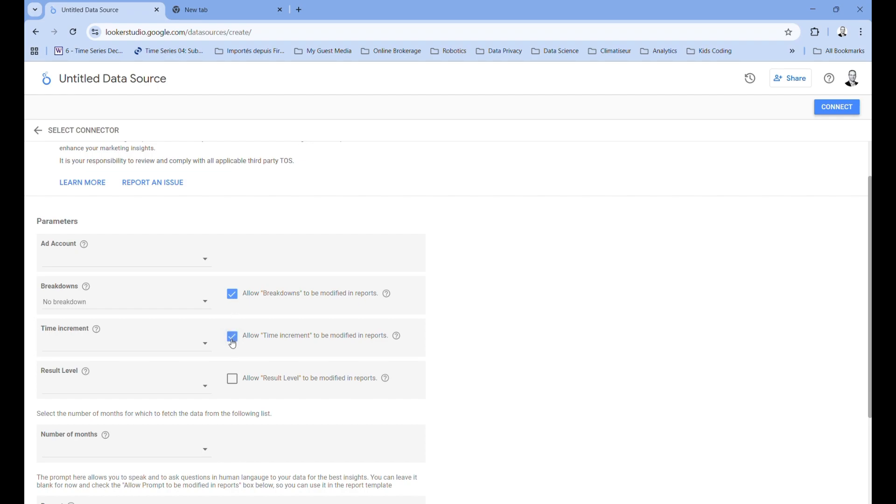
click(232, 384)
- Set Time increment to Daily and Result Level to Campaign
click(114, 349)
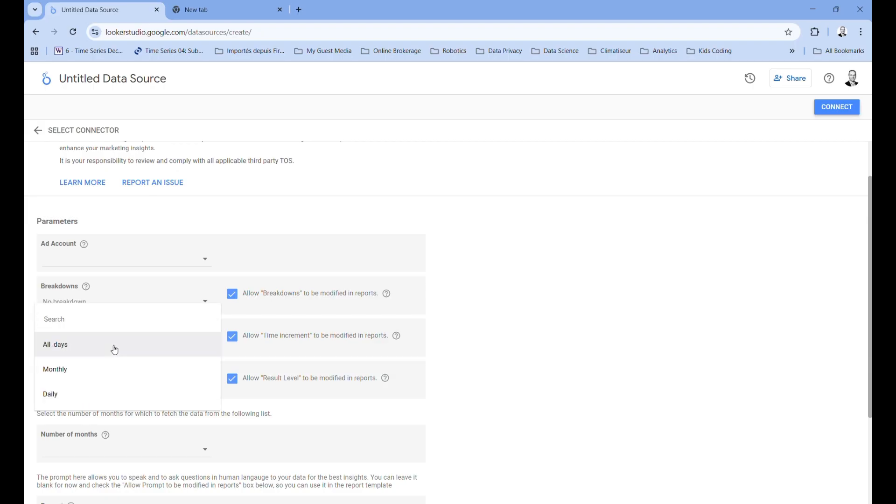
click(59, 351)
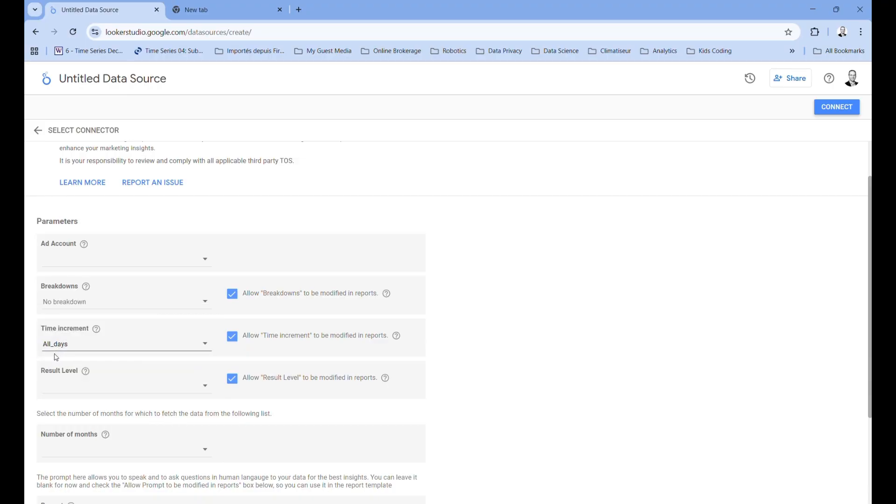
click(57, 347)
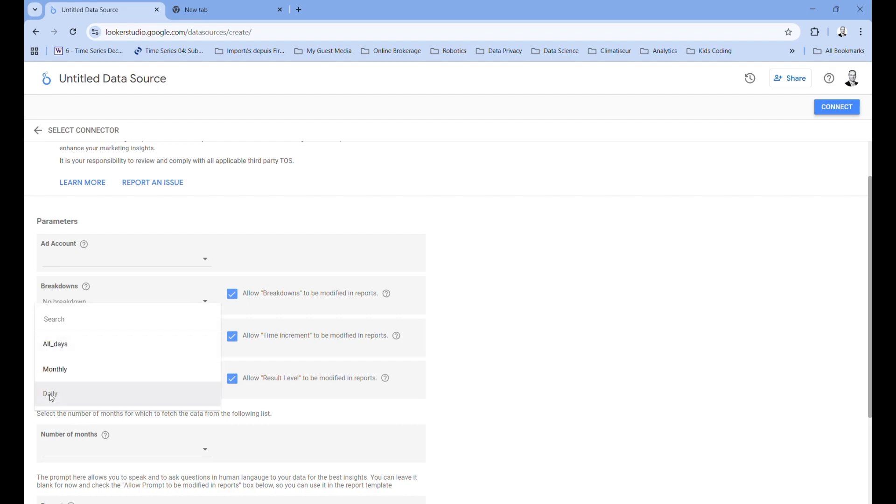
click(49, 410)
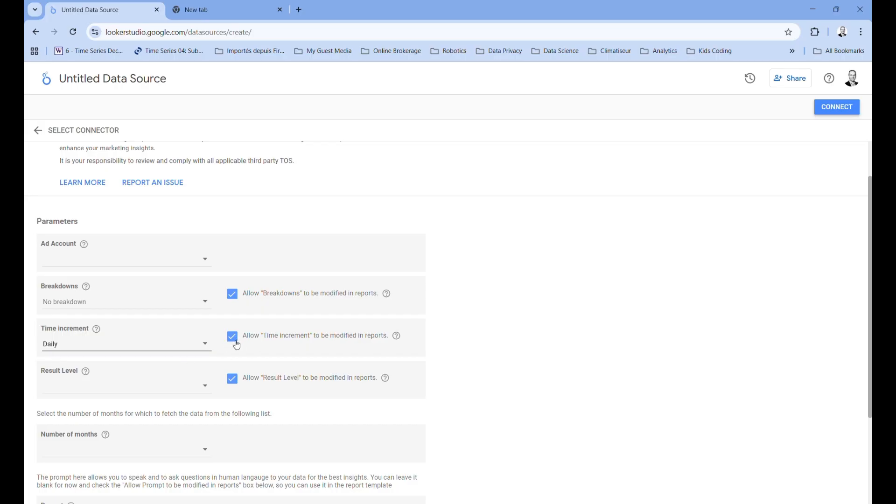
click(100, 390)
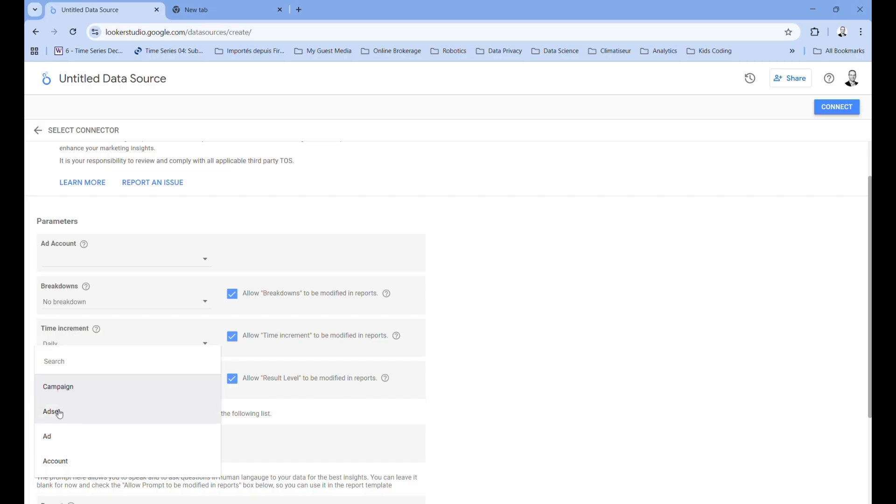
click(54, 392)
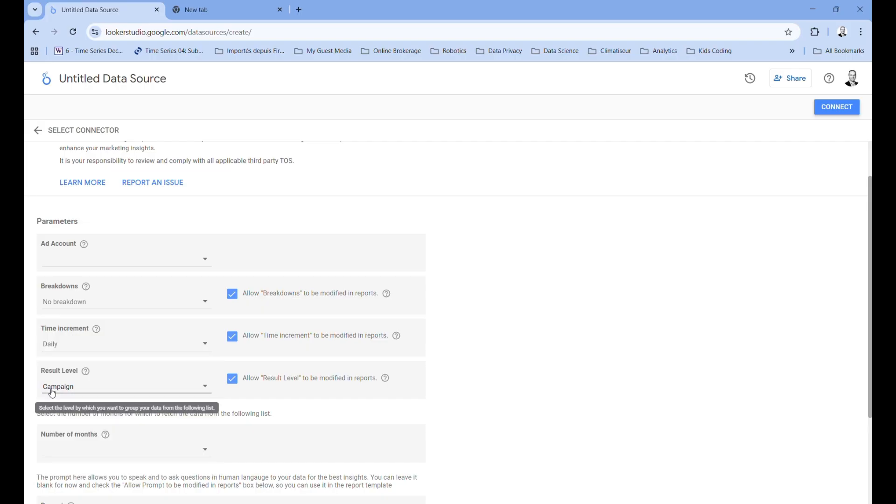
- Set Number of months to 6 months - recommended and proceed to the next parameters
scroll(462, 353, down, 3)
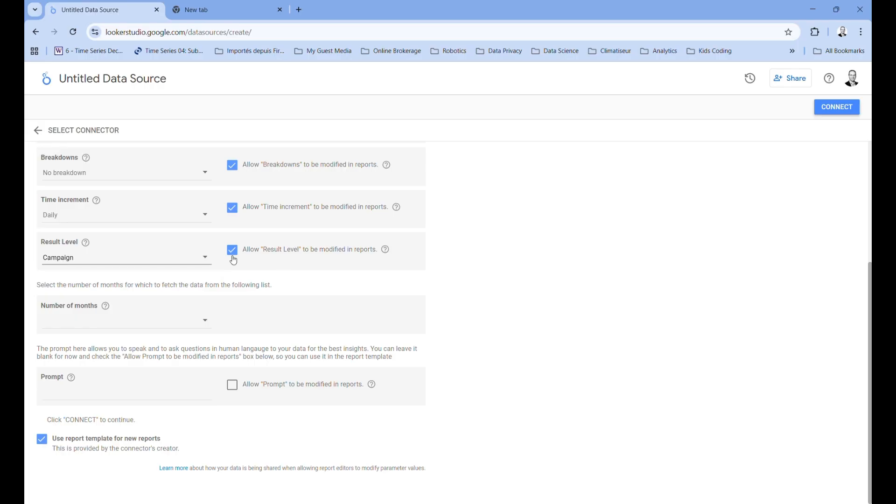
click(97, 324)
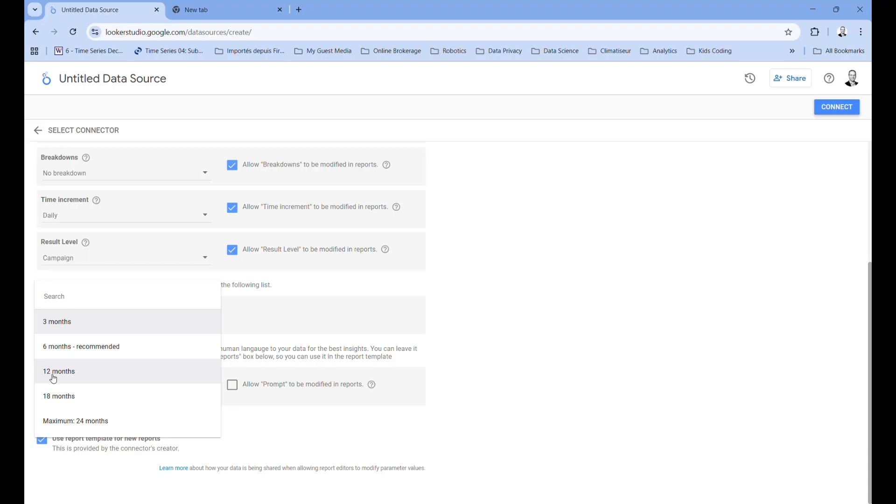
click(57, 348)
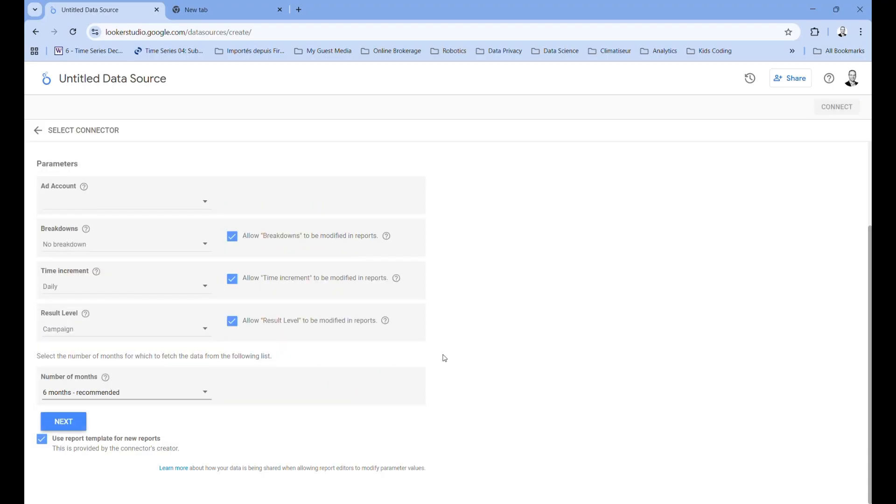
click(68, 425)
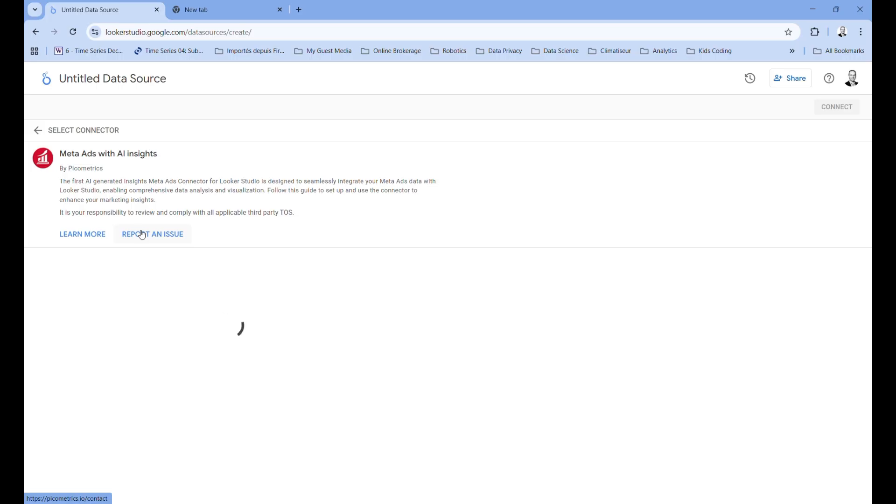
scroll(509, 336, down, 3)
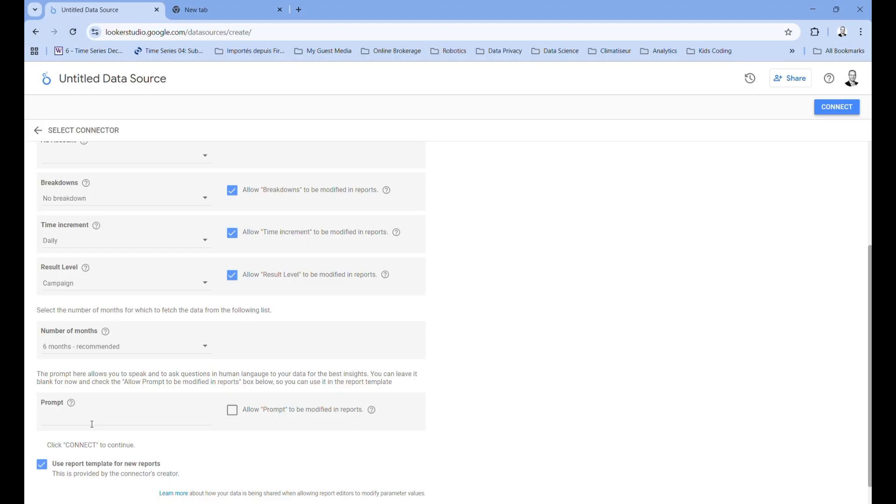
- Allow Prompt to be modified in reports and connect the data source, allowing parameter sharing
click(232, 413)
click(838, 107)
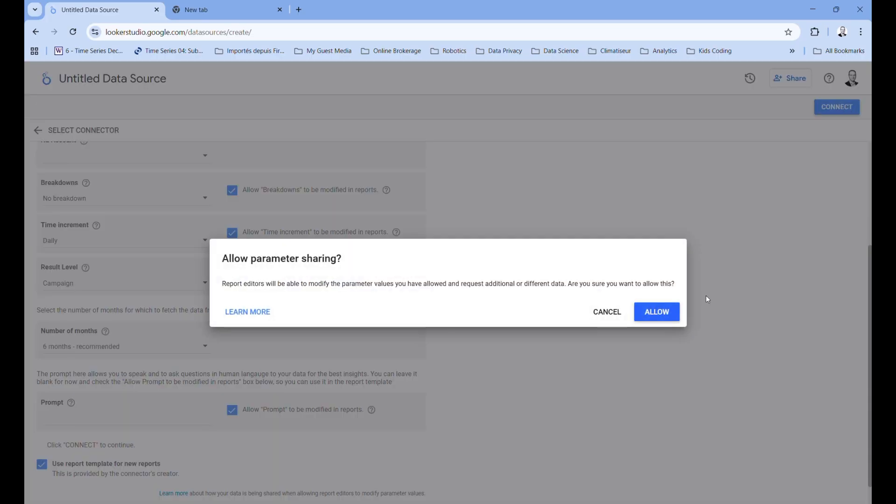
click(663, 317)
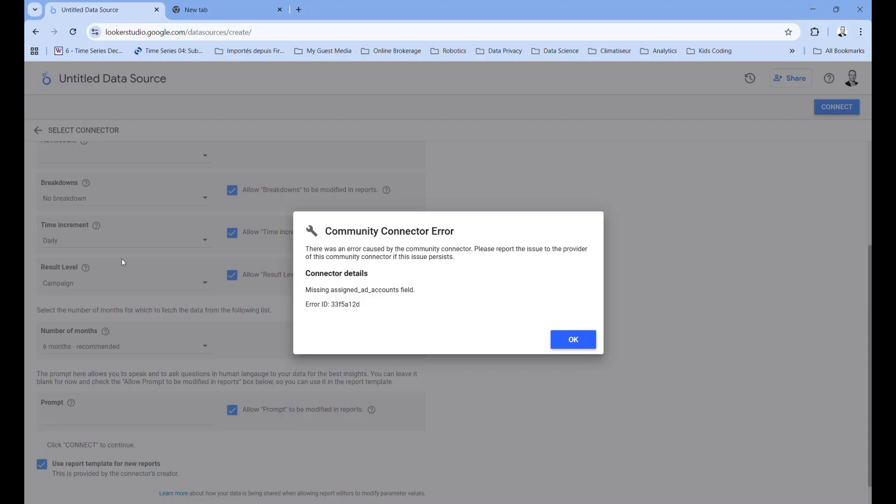
click(584, 344)
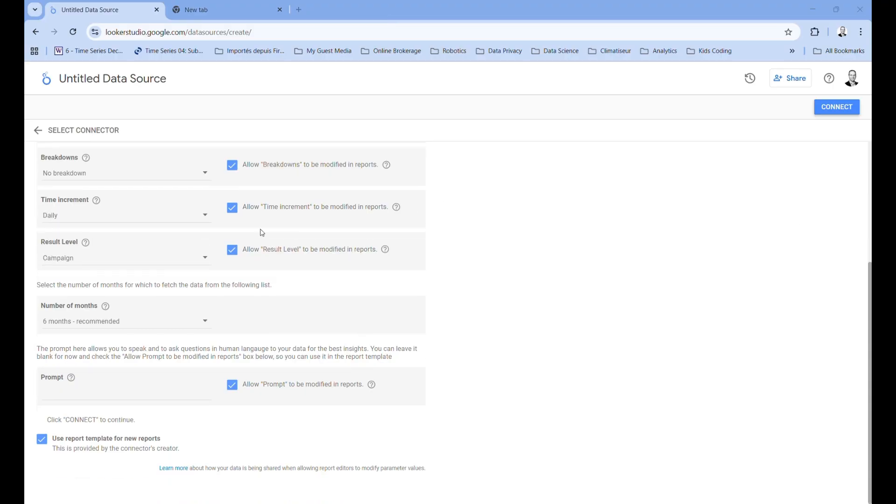
click(836, 108)
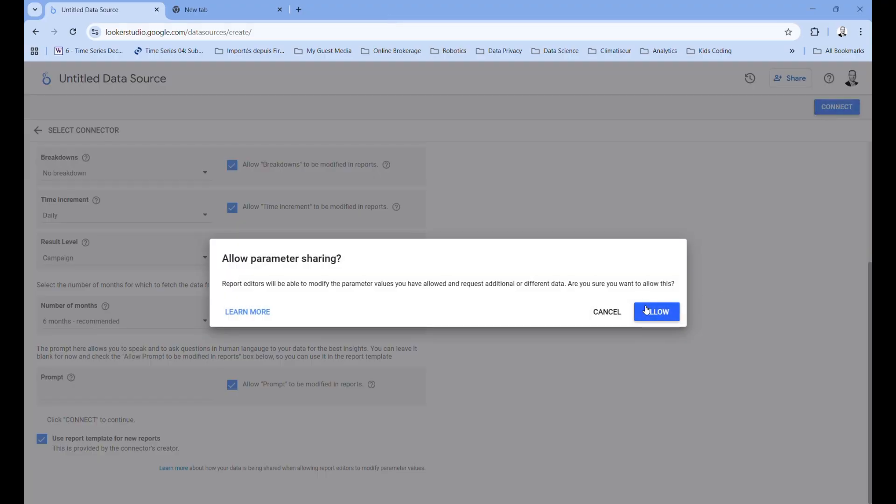
click(647, 311)
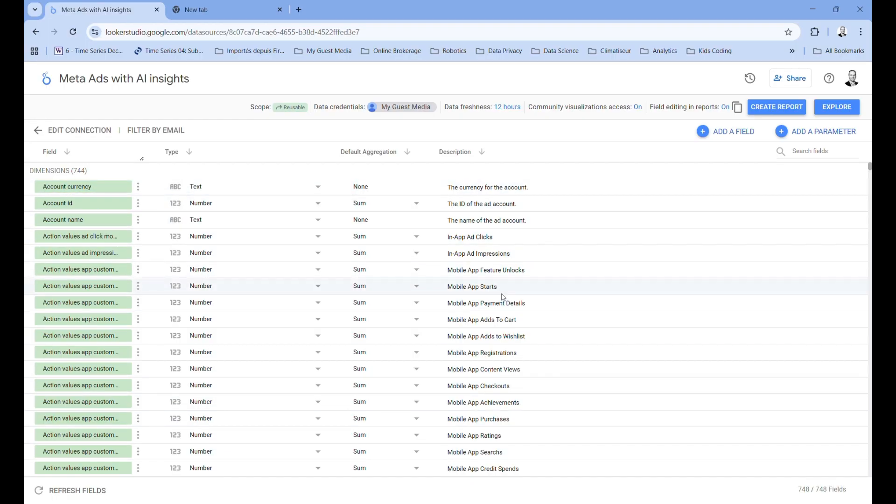
- Review the data source's field list and create a report from it
scroll(477, 269, down, 5)
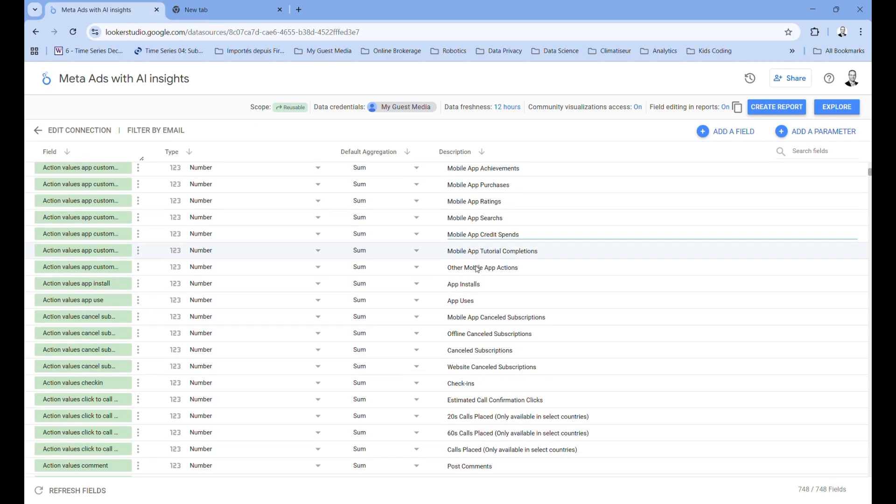
scroll(476, 269, down, 15)
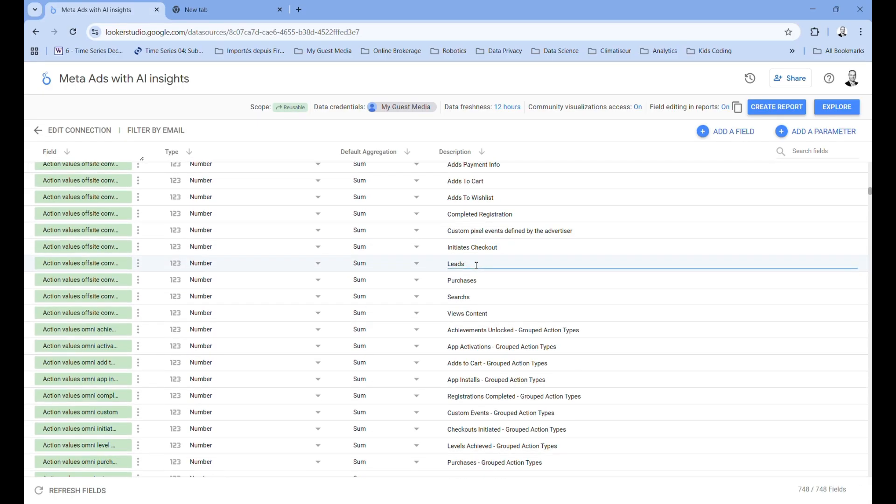
scroll(476, 265, down, 1)
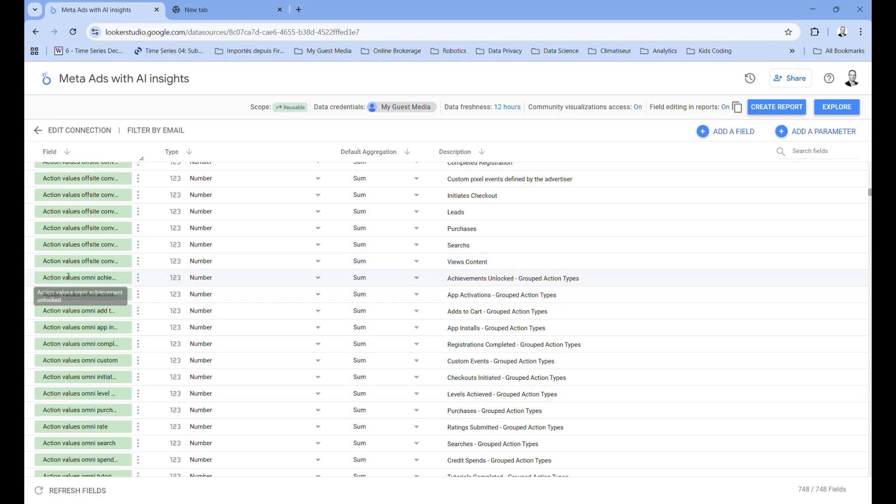
click(523, 297)
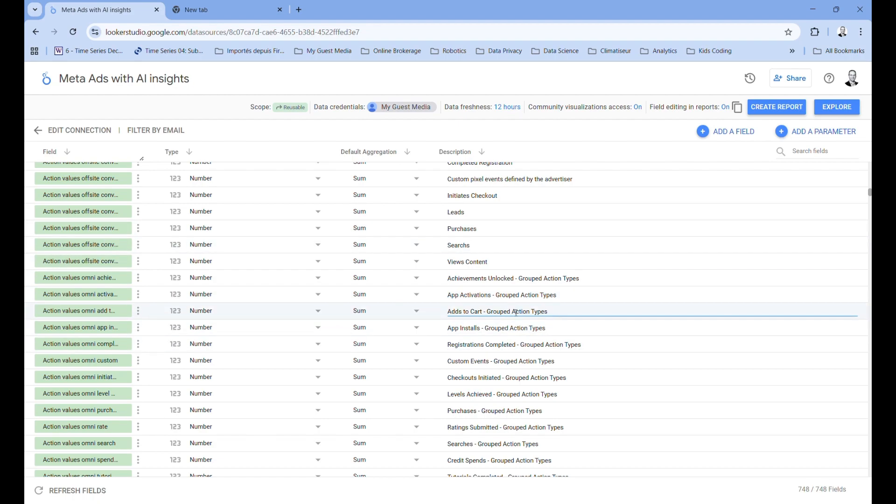
click(771, 109)
click(557, 340)
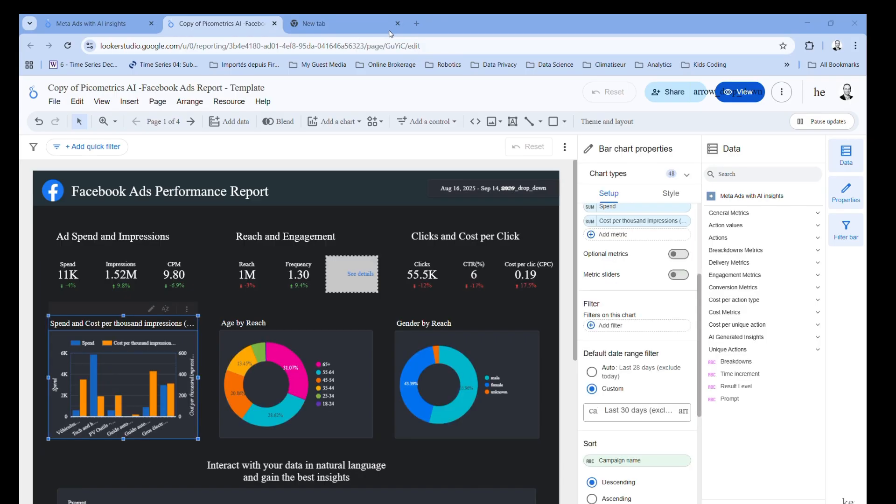
- Switch the Inline post engagement scorecard's default date range to Custom and back to Auto
click(368, 277)
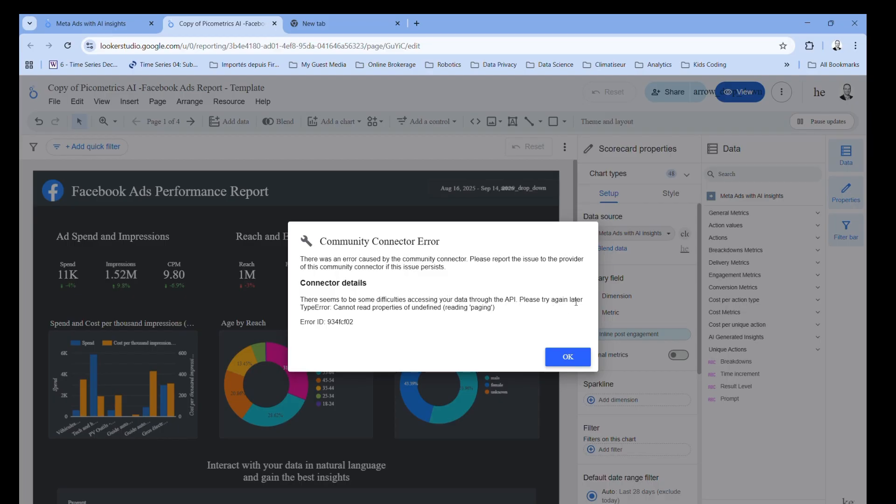
click(567, 358)
scroll(607, 407, down, 3)
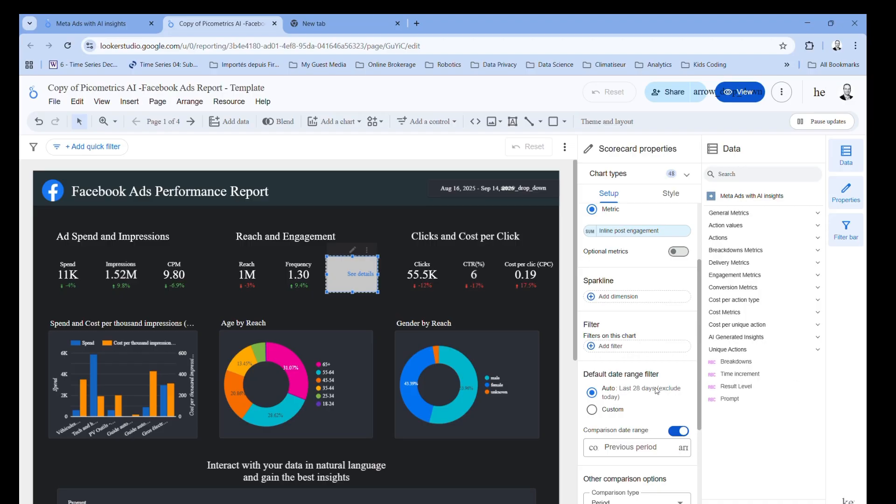
click(592, 411)
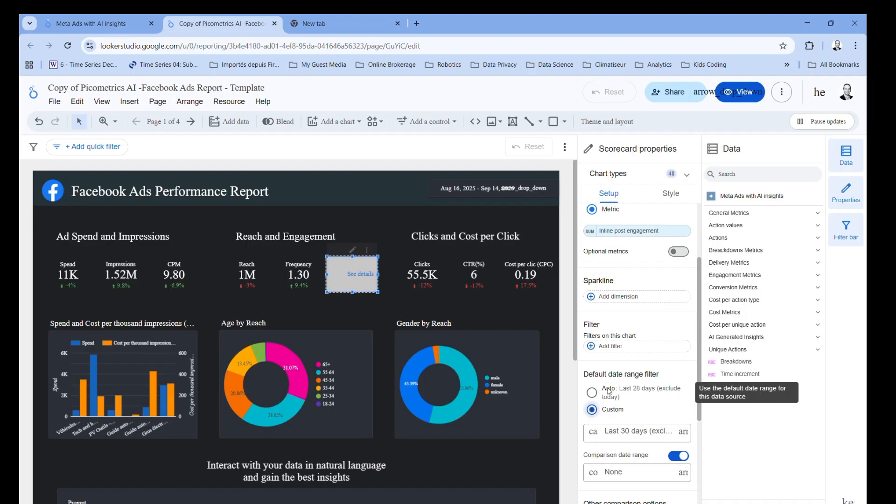
click(592, 394)
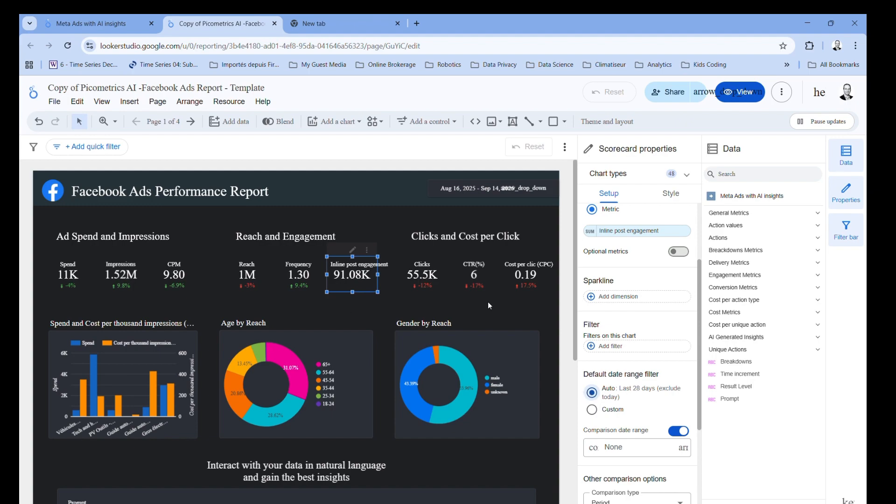
scroll(663, 294, up, 2)
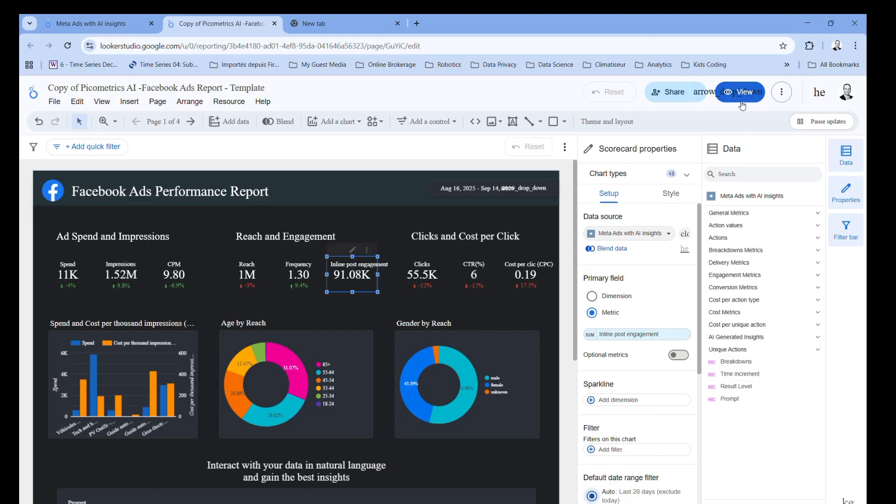
- Preview the summary page in view mode, scrolling to the Campaigns Insights section
click(724, 91)
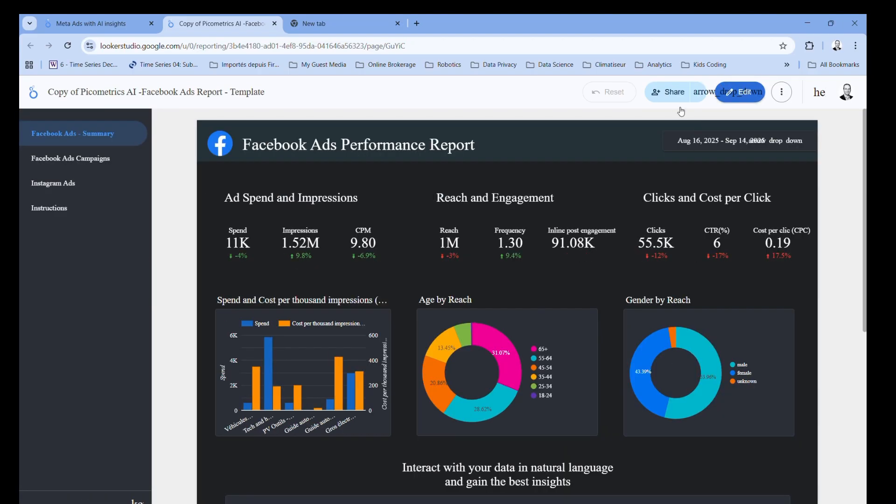
scroll(428, 351, down, 3)
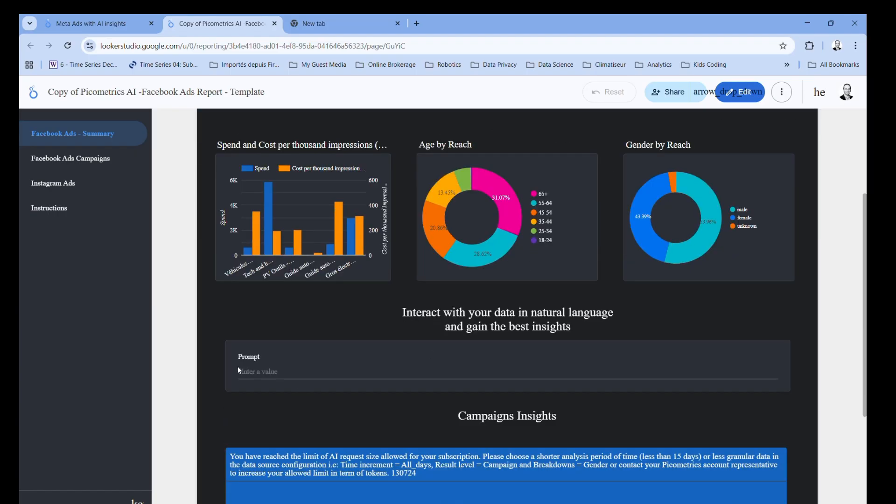
scroll(291, 379, down, 1)
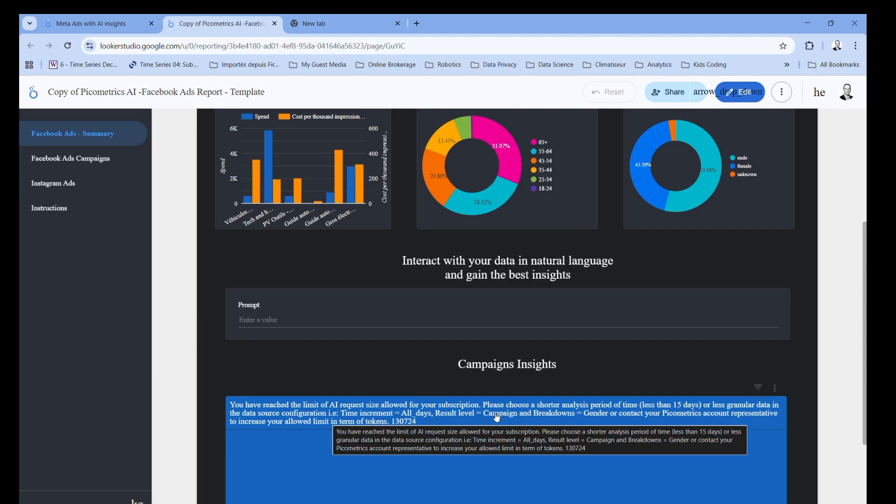
- Set the Campaigns Insights table's Time increment parameter to All_days
click(726, 90)
click(740, 100)
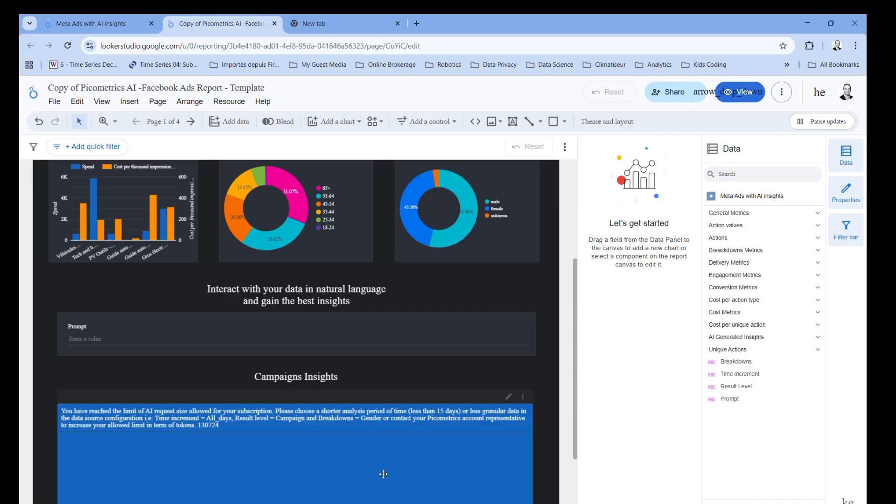
click(394, 454)
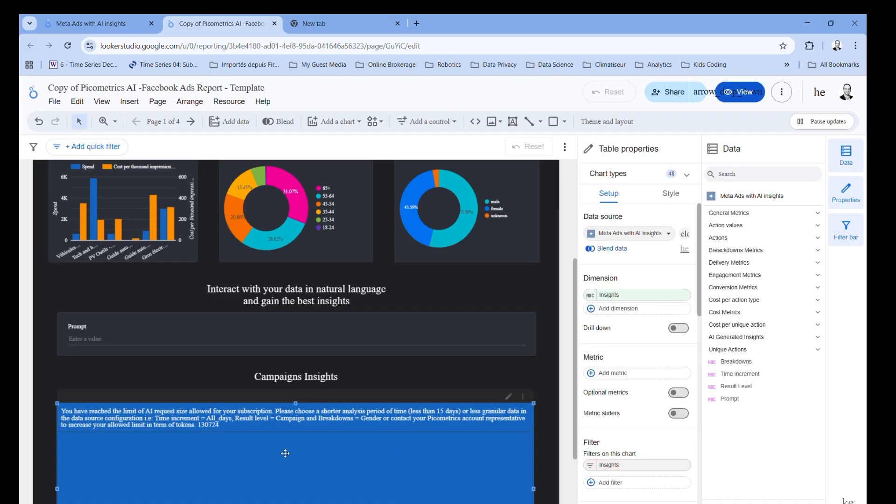
scroll(285, 453, down, 1)
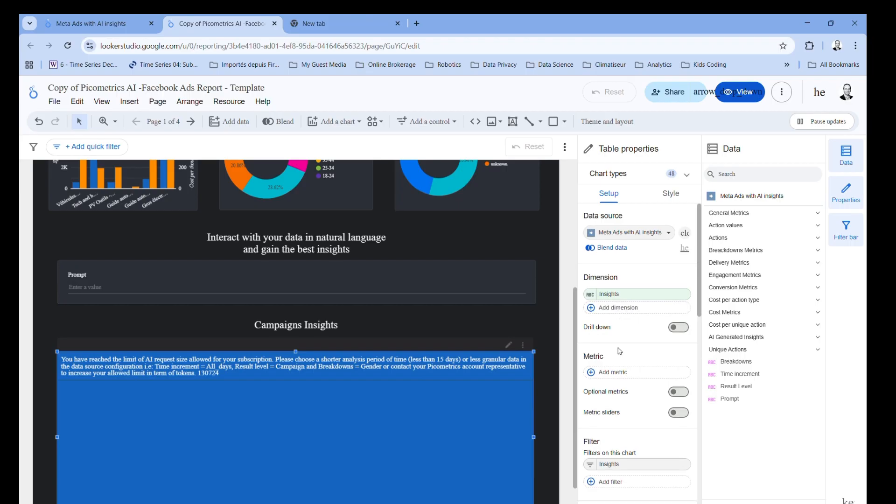
scroll(620, 351, down, 10)
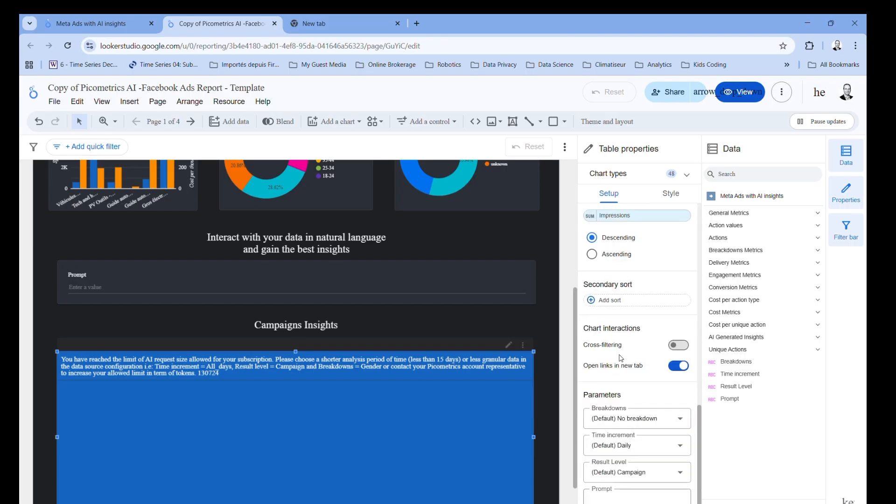
click(633, 449)
click(606, 370)
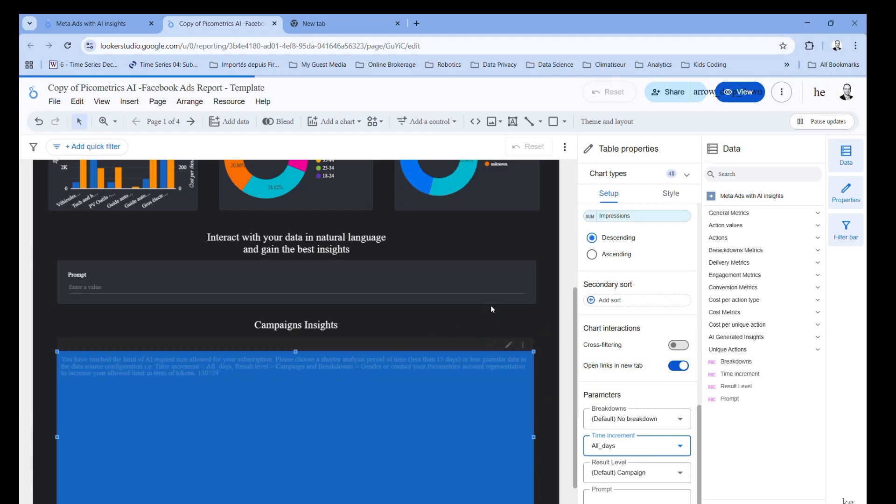
scroll(490, 305, up, 5)
scroll(289, 396, down, 6)
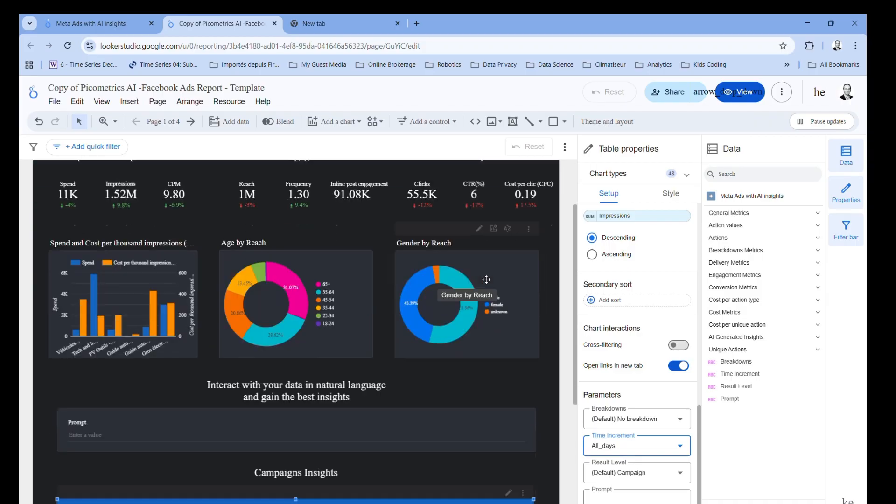
click(289, 397)
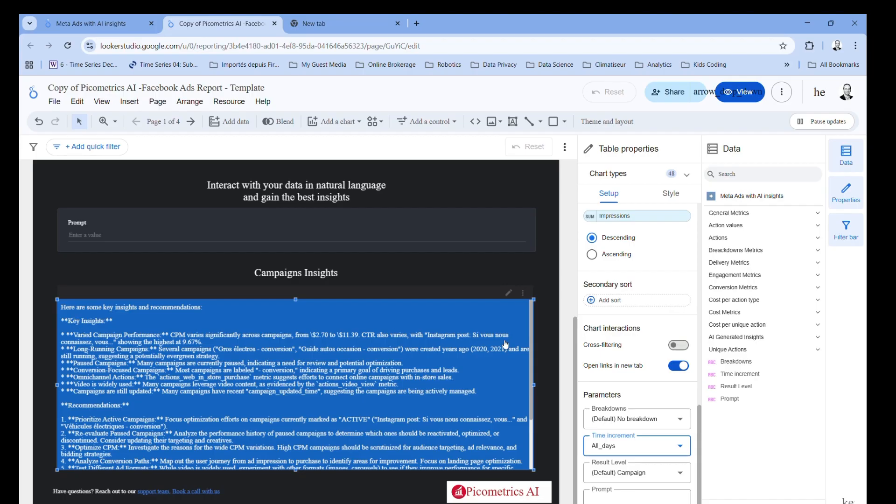
- In view mode, submit the prompt "What is the best campaign"
click(724, 104)
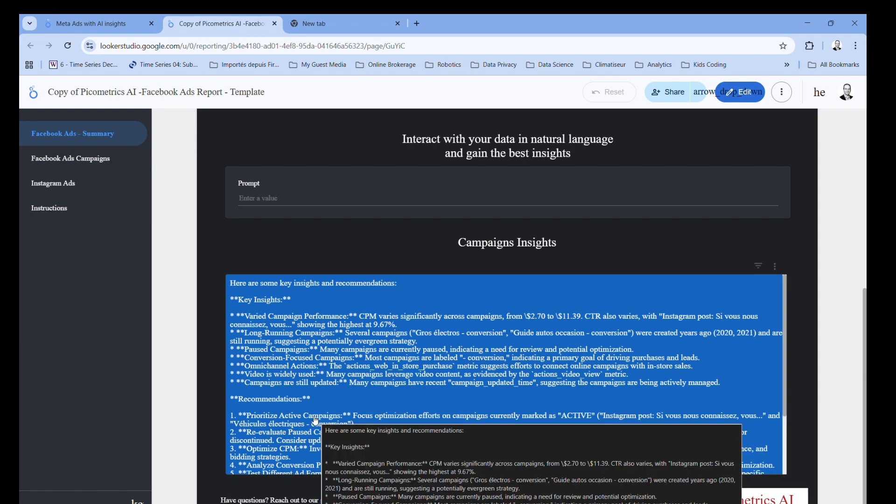
click(280, 200)
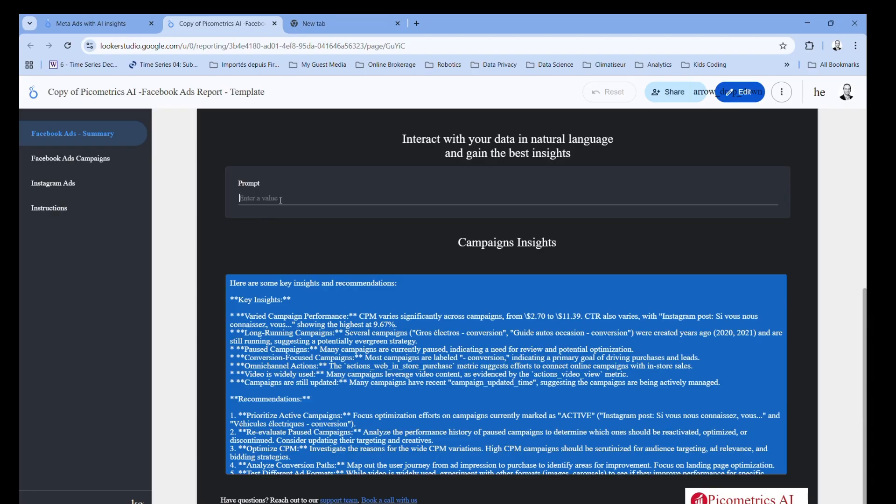
text(What is the best campaign)
key(Return)
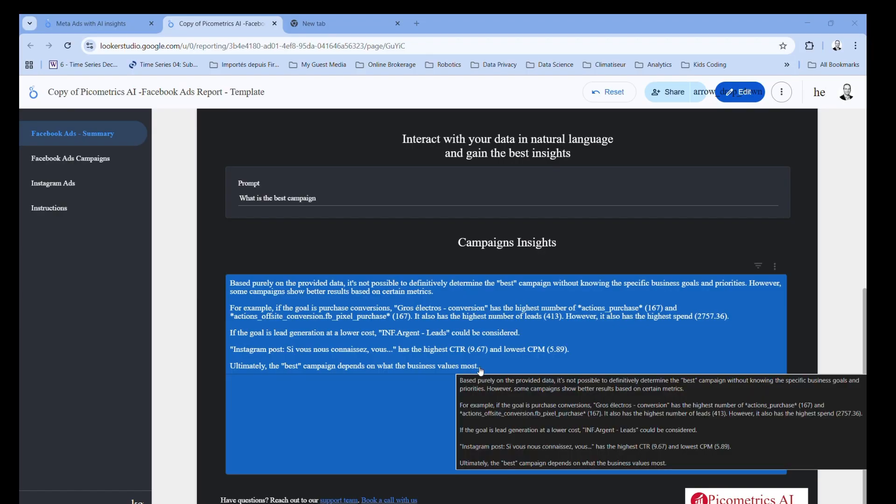
- Browse the Facebook Ads Campaigns, Instagram Ads and Instructions pages, then return to the summary page
click(50, 163)
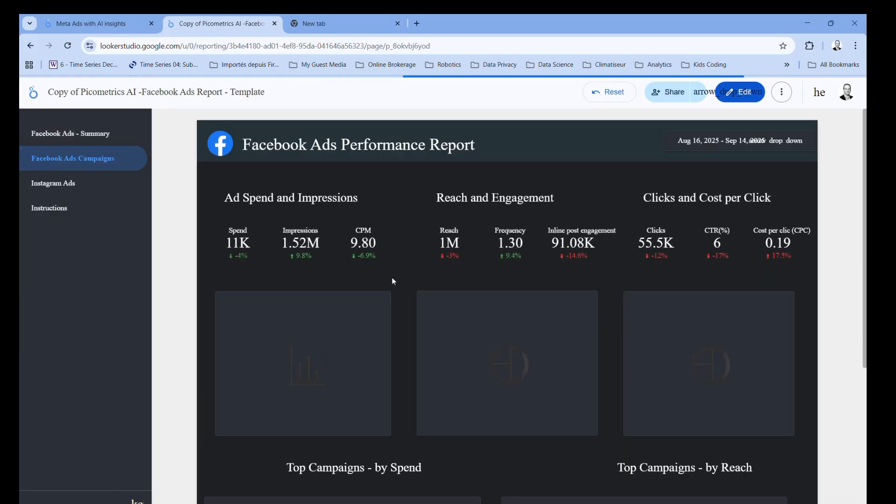
scroll(392, 280, down, 4)
scroll(392, 280, up, 4)
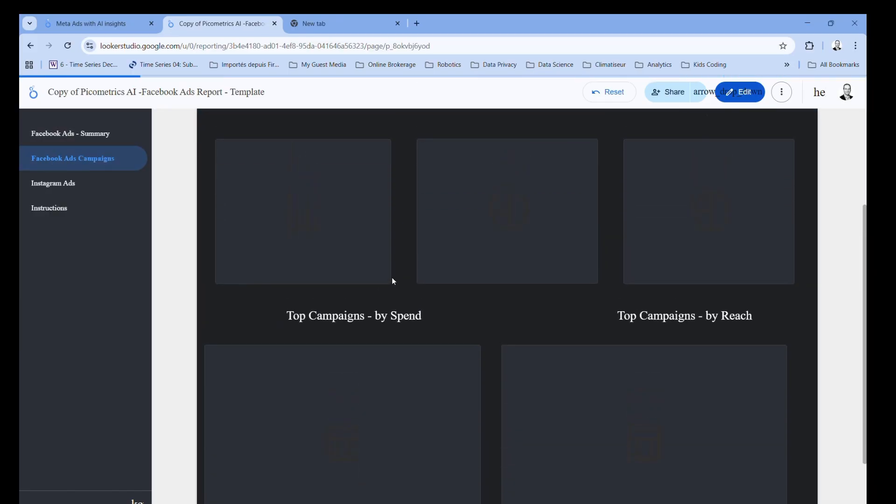
click(52, 184)
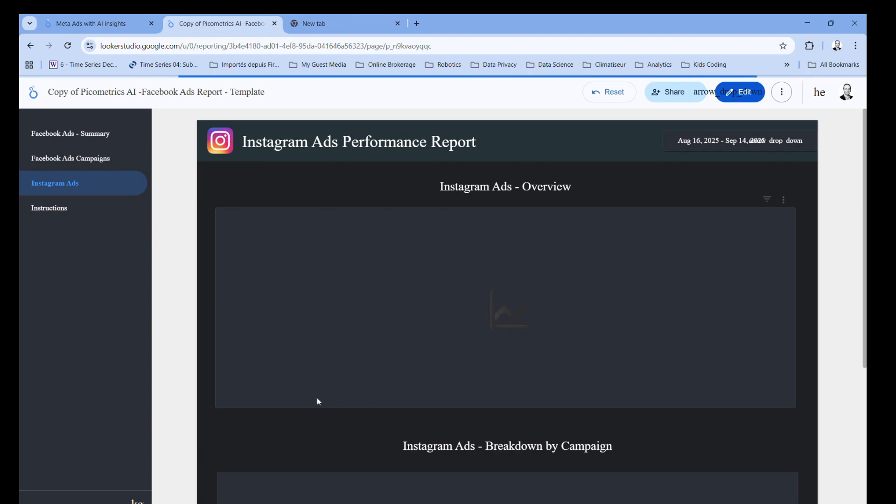
scroll(318, 401, down, 1)
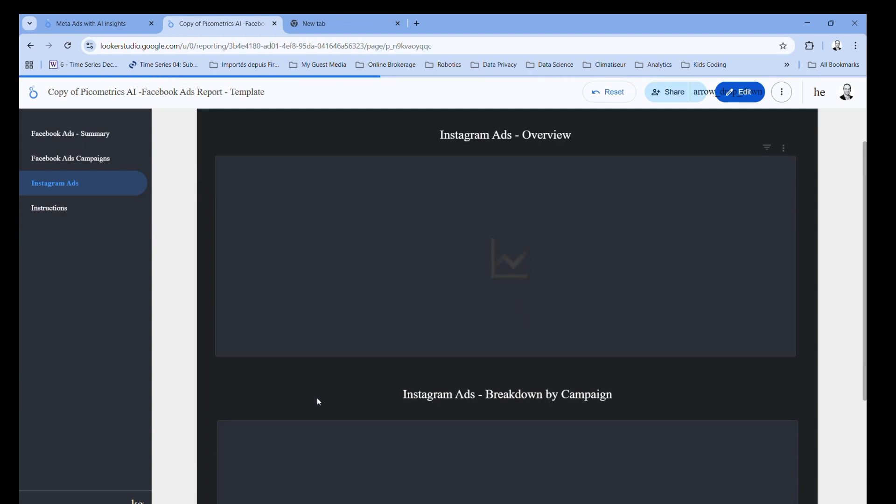
scroll(318, 400, down, 2)
scroll(317, 398, down, 2)
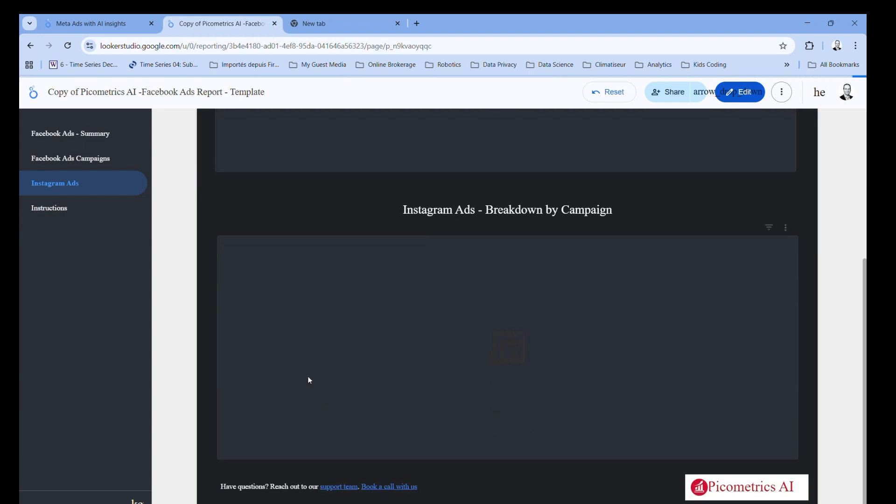
click(50, 210)
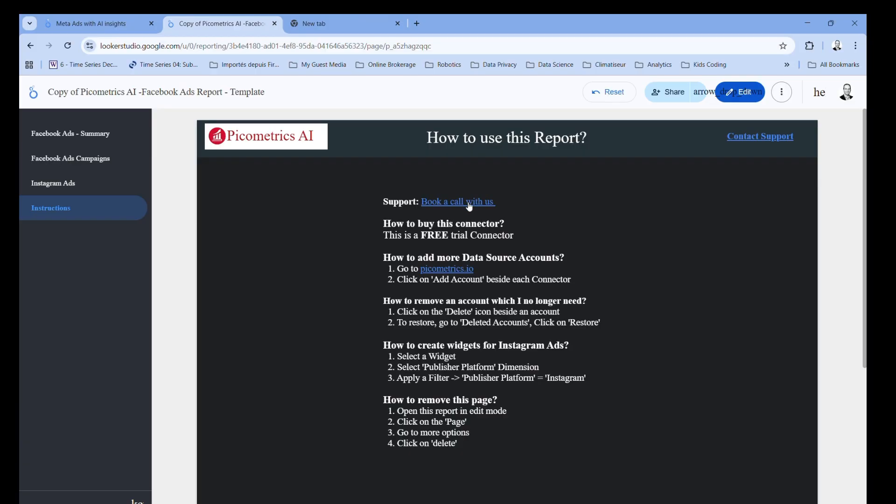
click(60, 139)
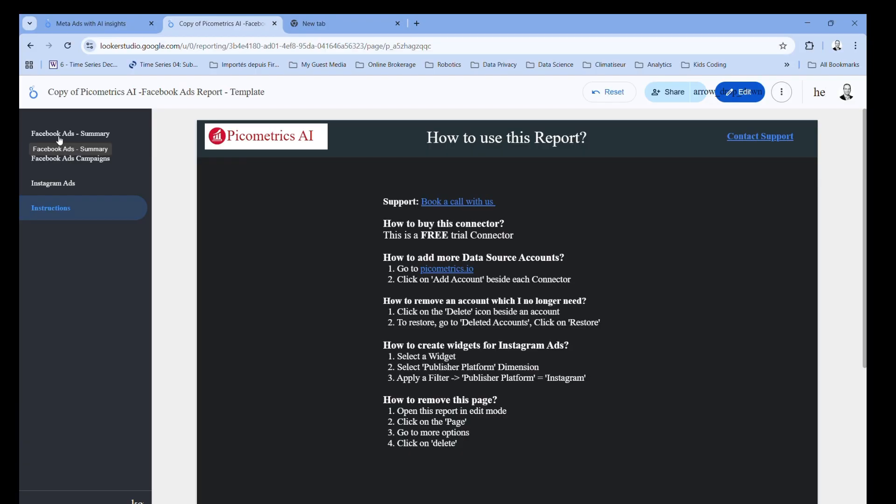